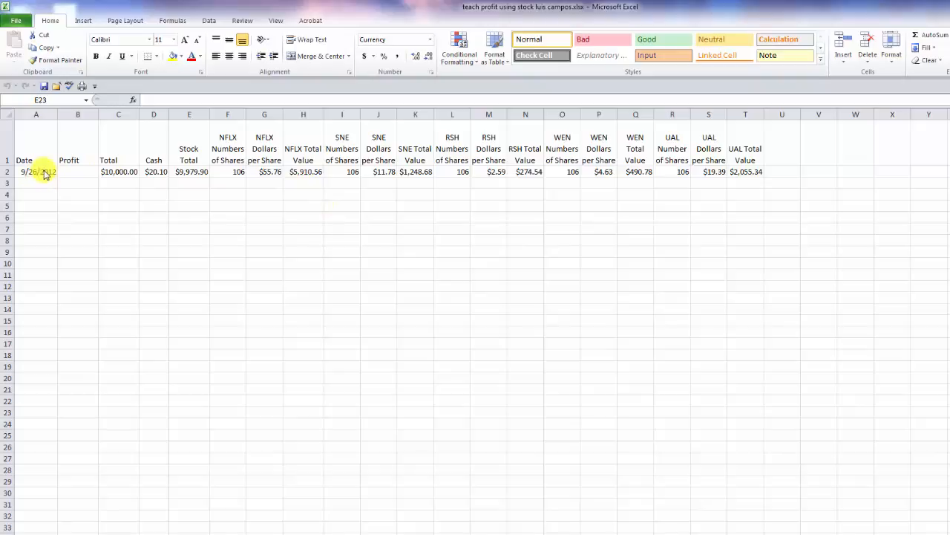
- Copy the entire 9/26/2012 row and paste it into empty row 3 as an identical duplicate
left_click(6, 174)
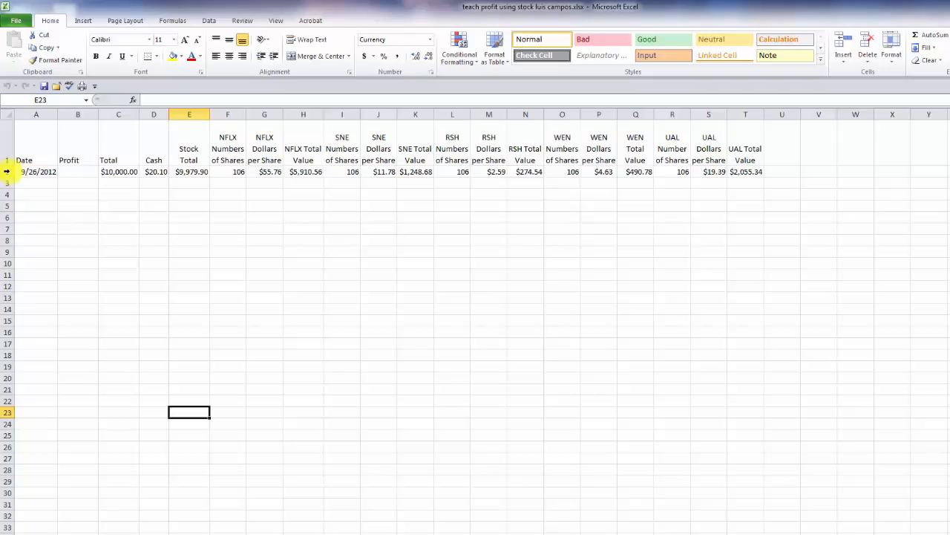
left_click(6, 172)
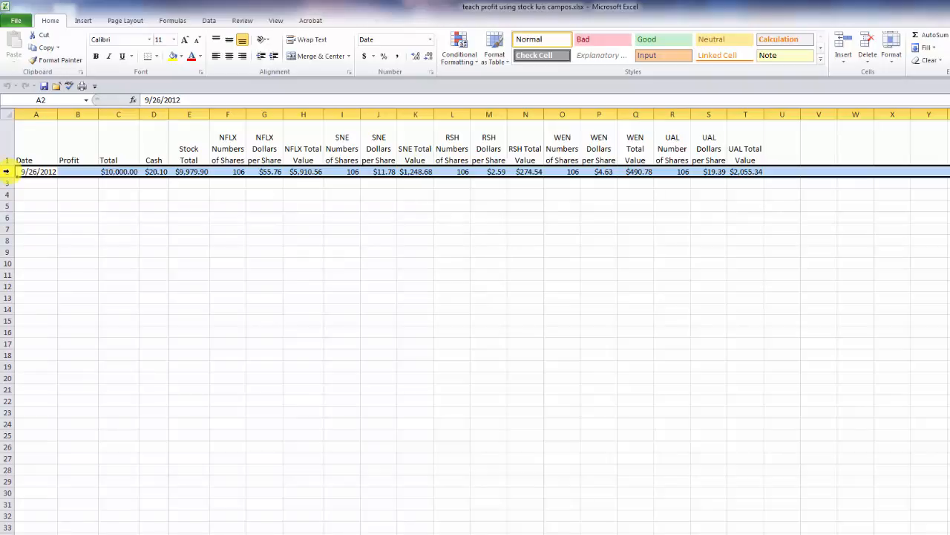
right_click(6, 172)
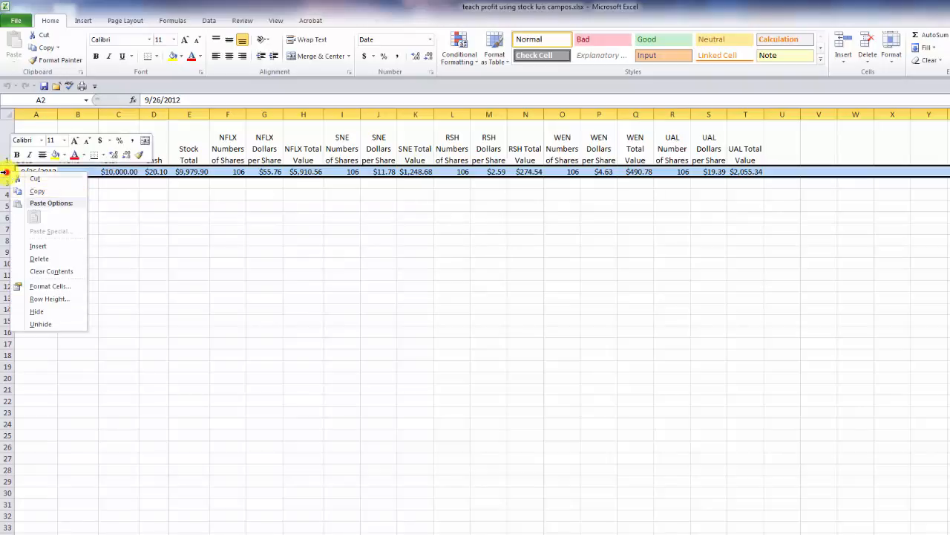
left_click(35, 191)
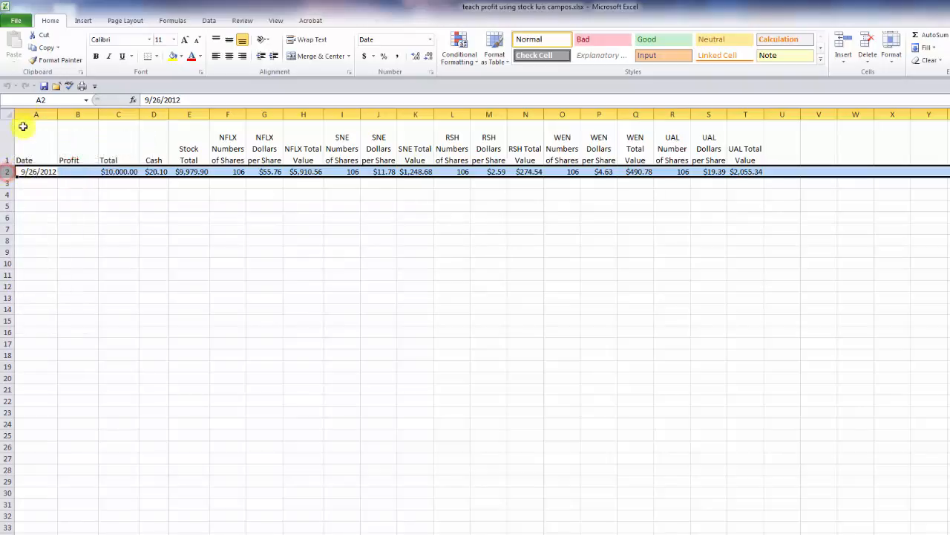
left_click(45, 51)
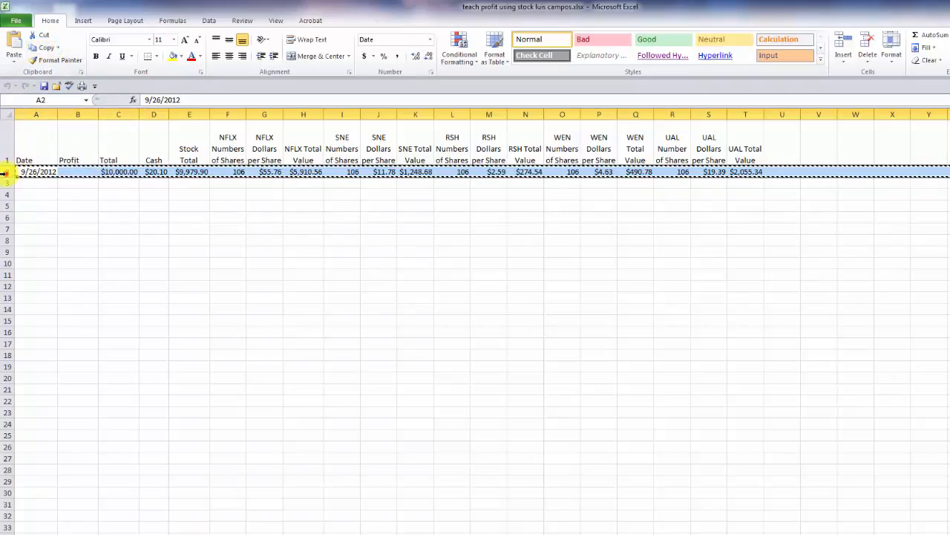
key("ctrl+c")
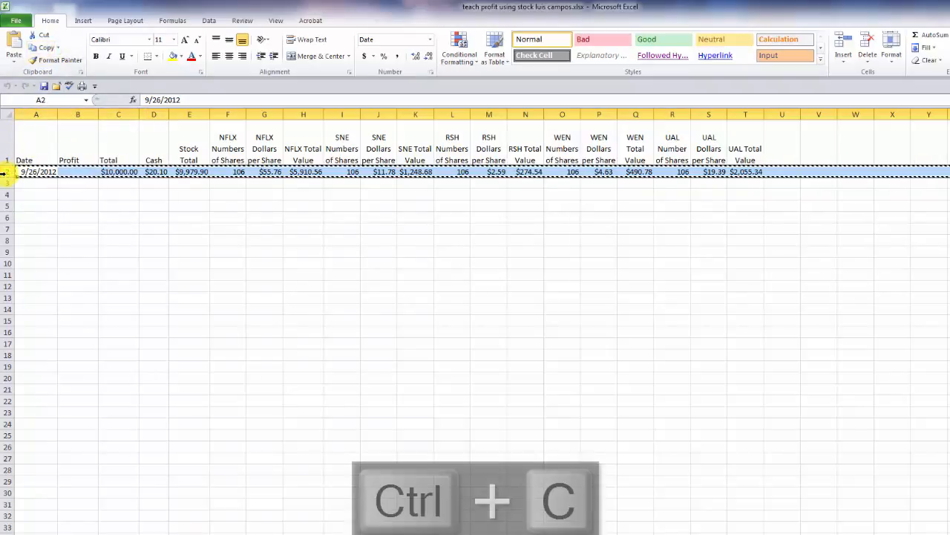
left_click(5, 183)
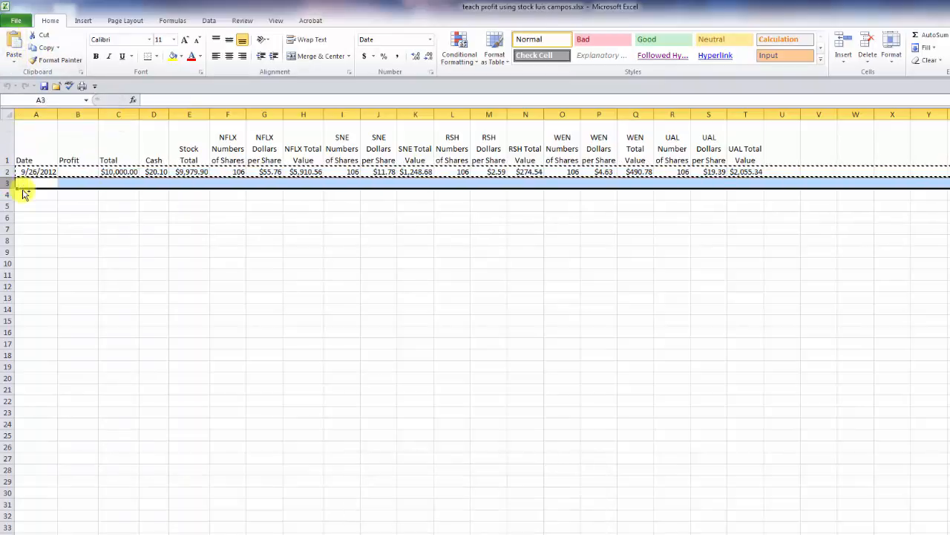
key("ctrl+v")
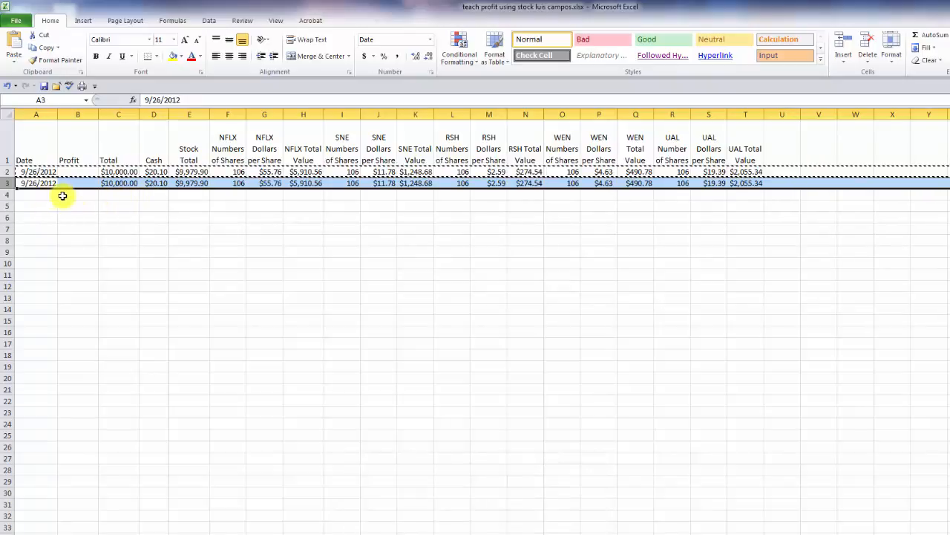
left_click(35, 184)
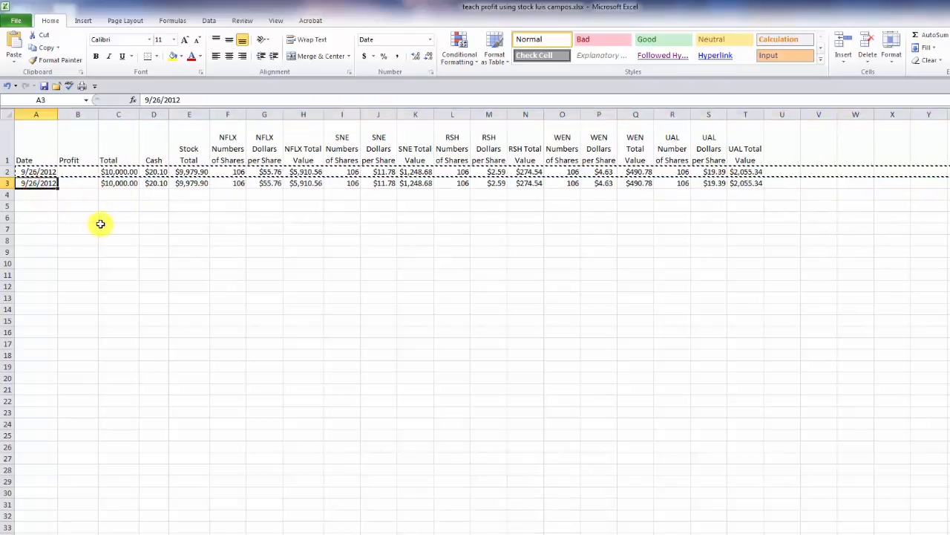
- Redate the copied row to 9/28/2012, then switch over to the Google Finance page
type("9/28/2012")
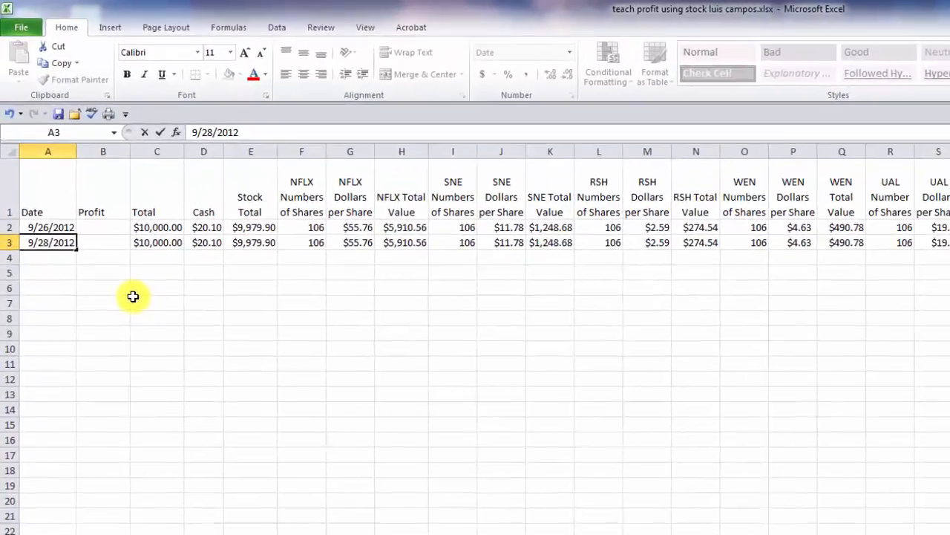
key("Return")
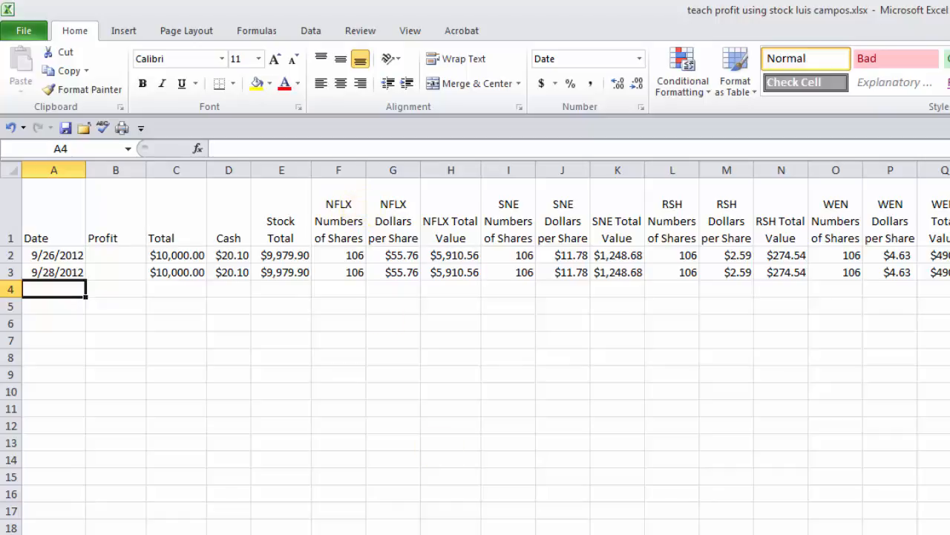
key("alt+Tab")
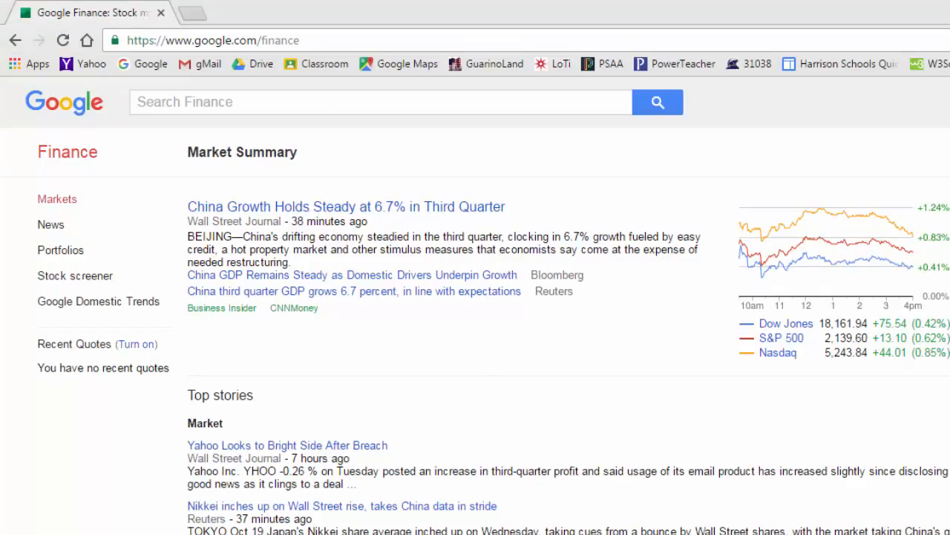
- Search Google Finance for the 'nflx' ticker, then return to the portfolio workbook
left_click(244, 104)
type("nf")
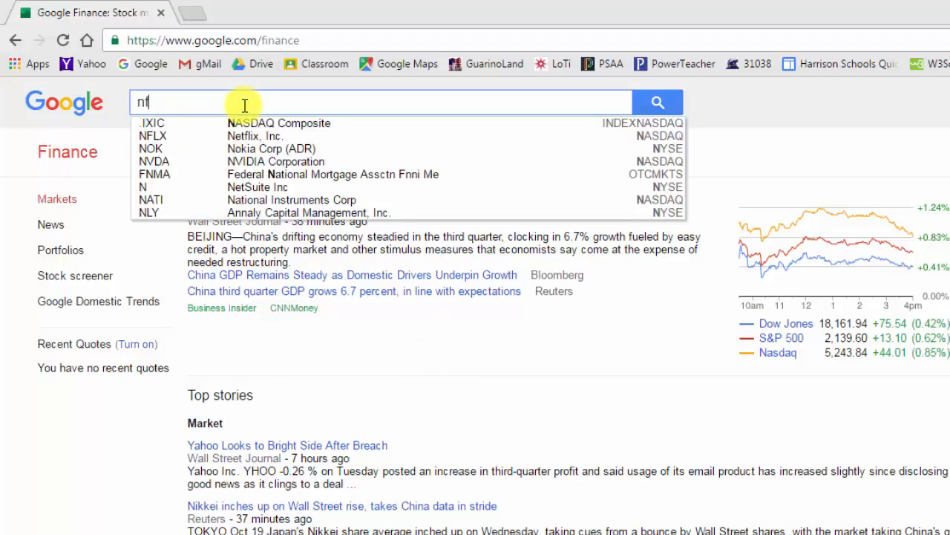
type("lx")
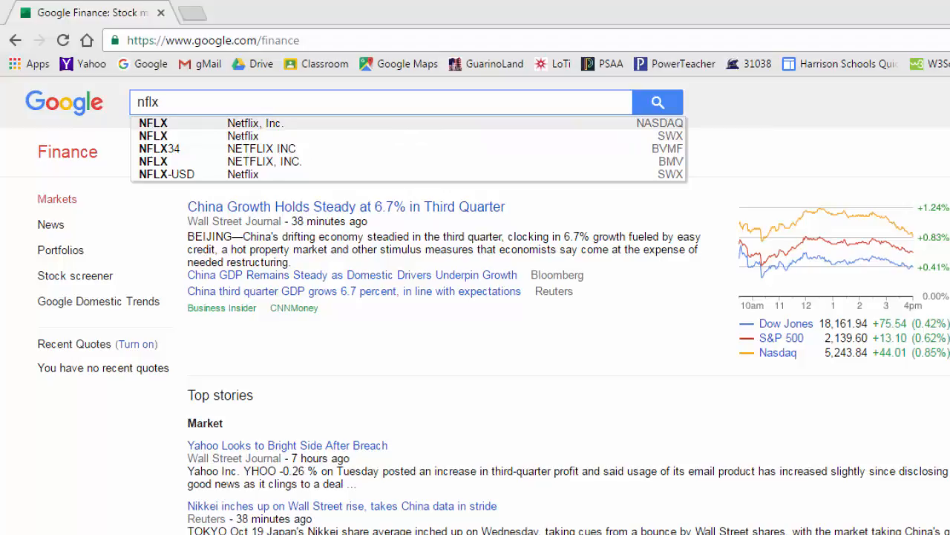
key("alt+Tab")
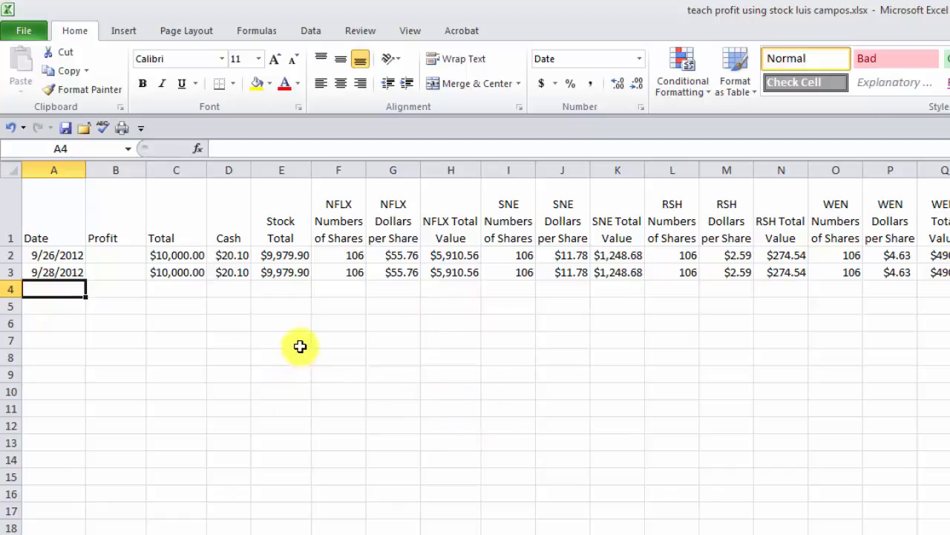
- Enter the 9/28/2012 prices: NFLX 54.38, SNE 11.73, RSH 2.51, WEN 4.52, UAL 19.40
left_click(393, 272)
key("ctrl+c")
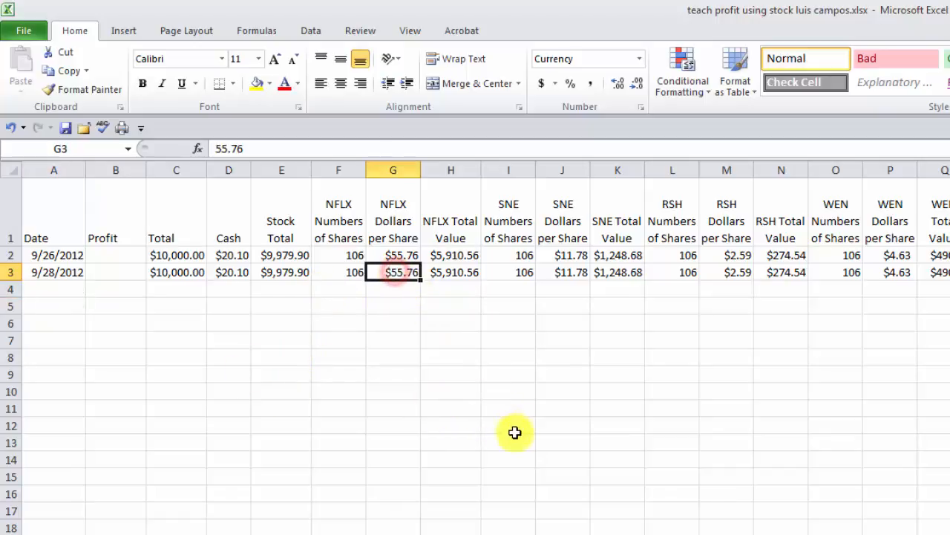
type("5")
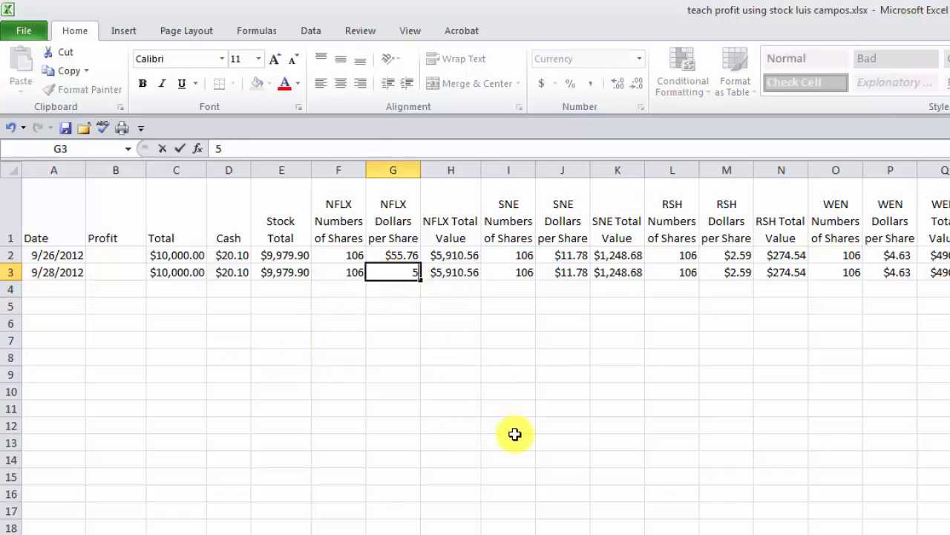
type("4.38")
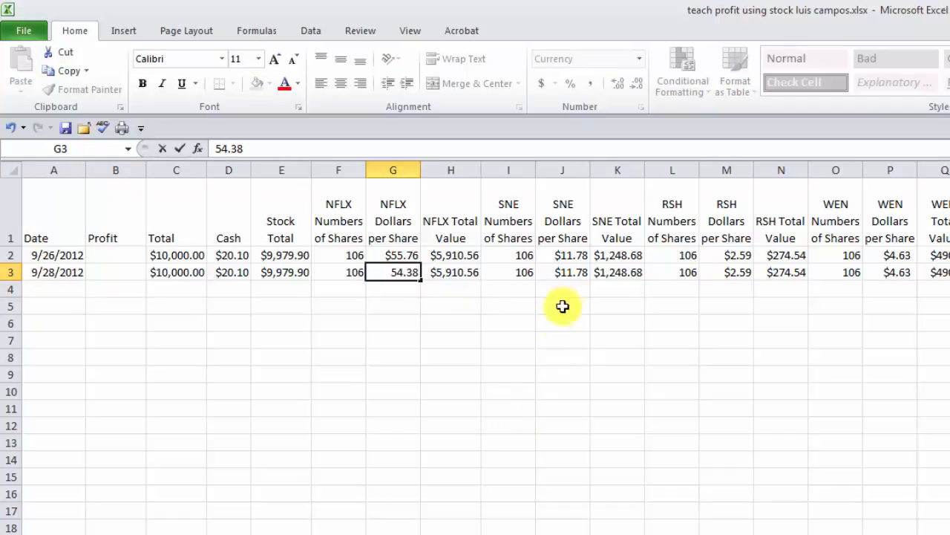
left_click(574, 271)
type("11")
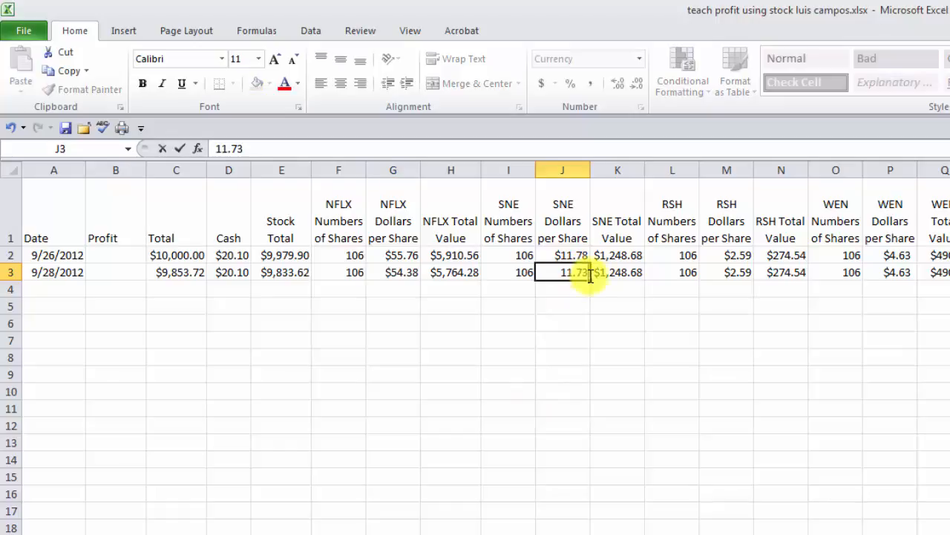
left_click(728, 273)
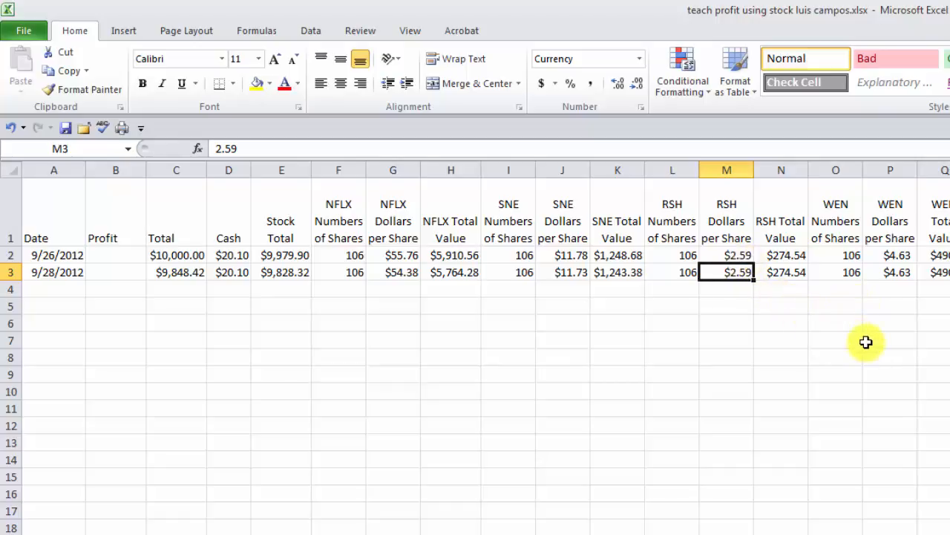
type("2.51")
key("Tab")
key("Tab")
key("Tab")
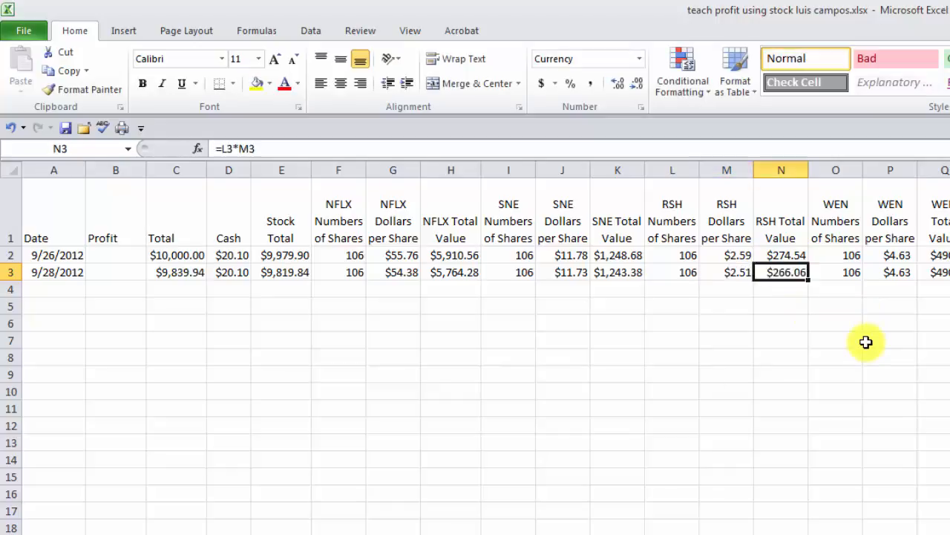
type("4.52")
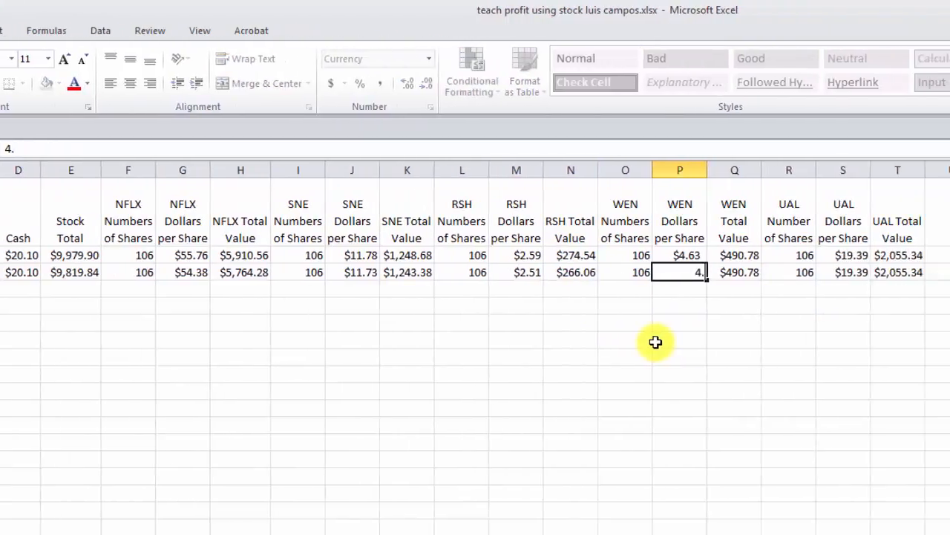
key("Tab")
key("Tab")
key("Tab")
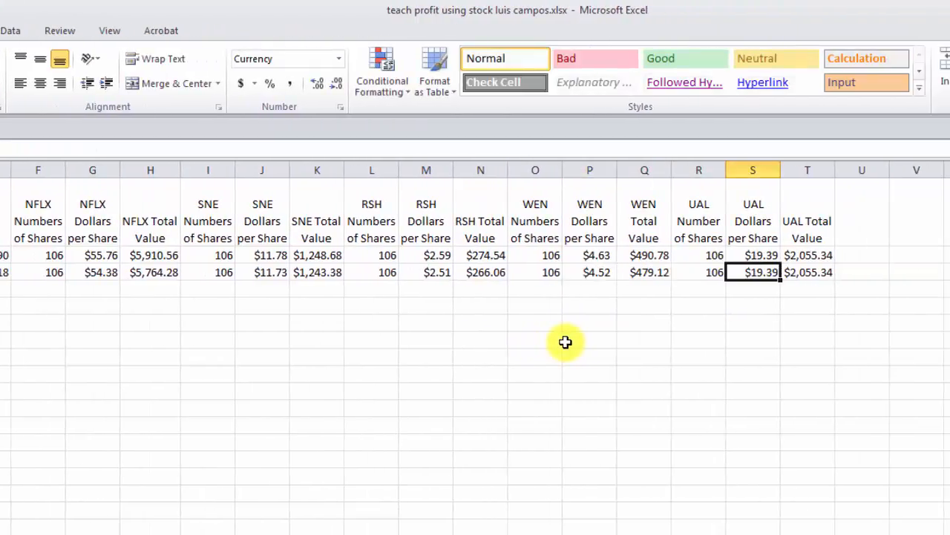
type("19.40")
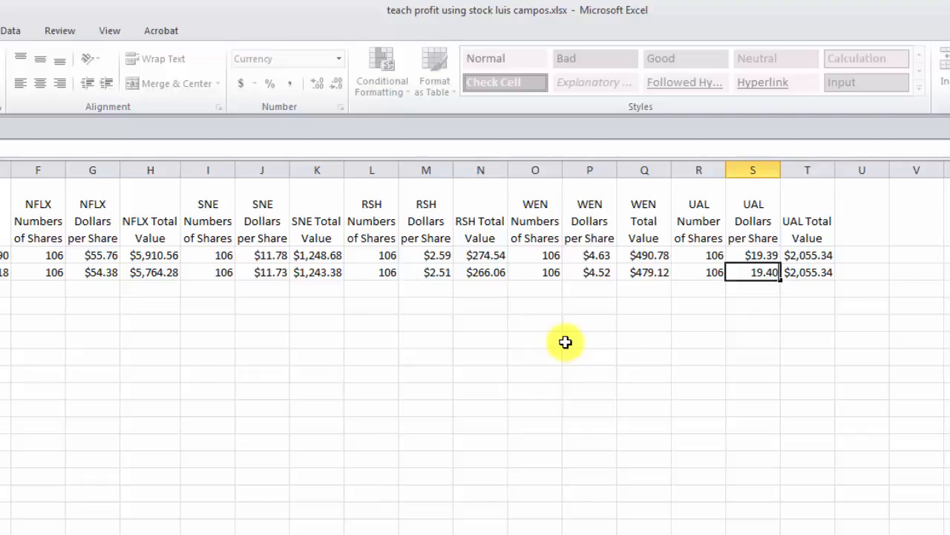
key("Return")
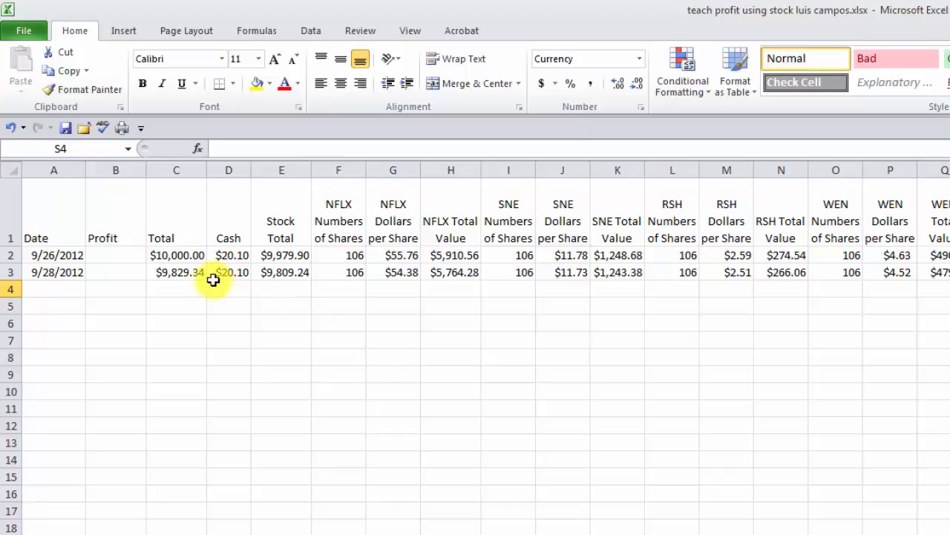
- Inspect the starting cash value and how the first total in C2 is calculated
left_click(117, 272)
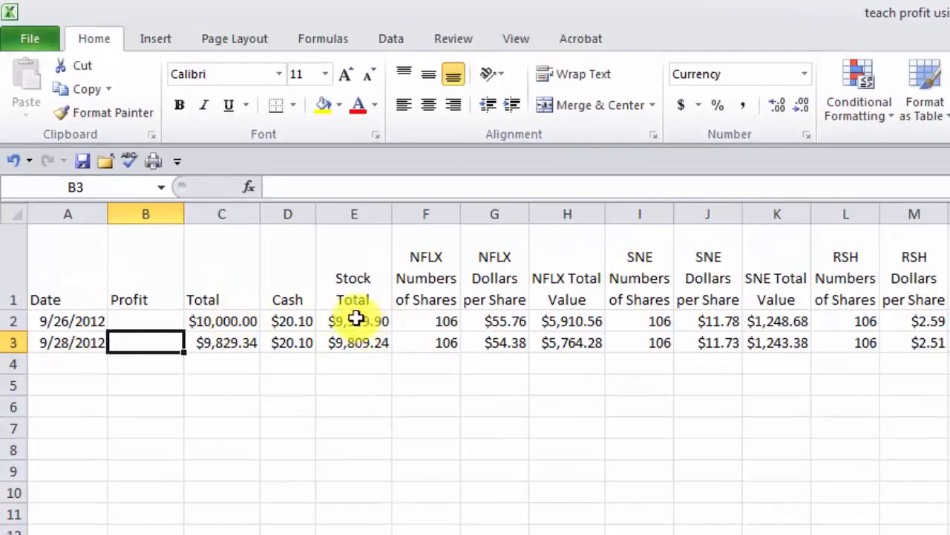
left_click(304, 323)
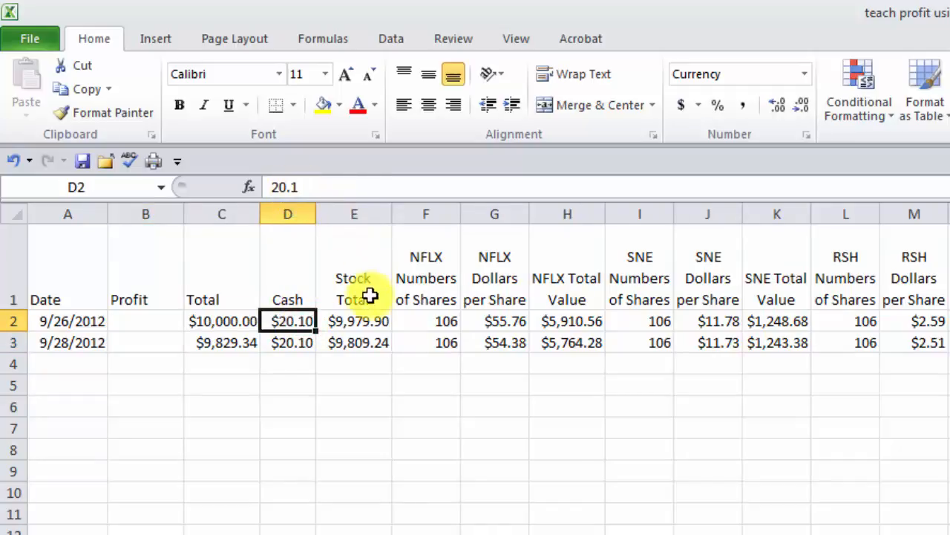
left_click(234, 321)
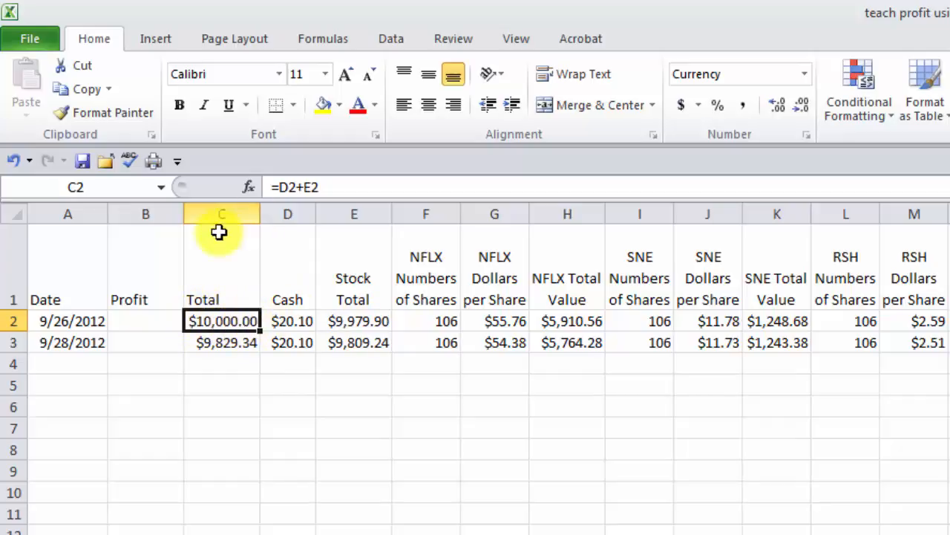
left_click(137, 342)
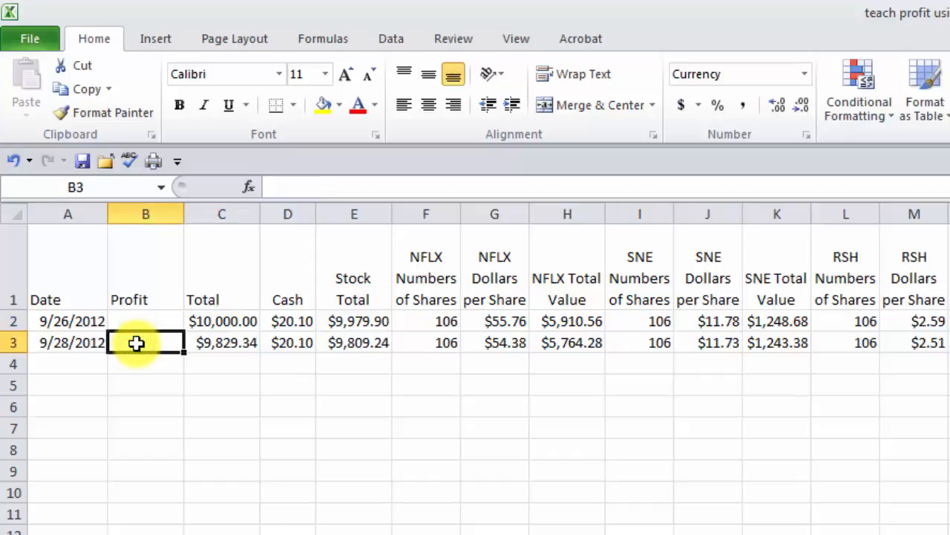
- Build B3's formula =C3- and try various subtracted references, returning to C2
type("=")
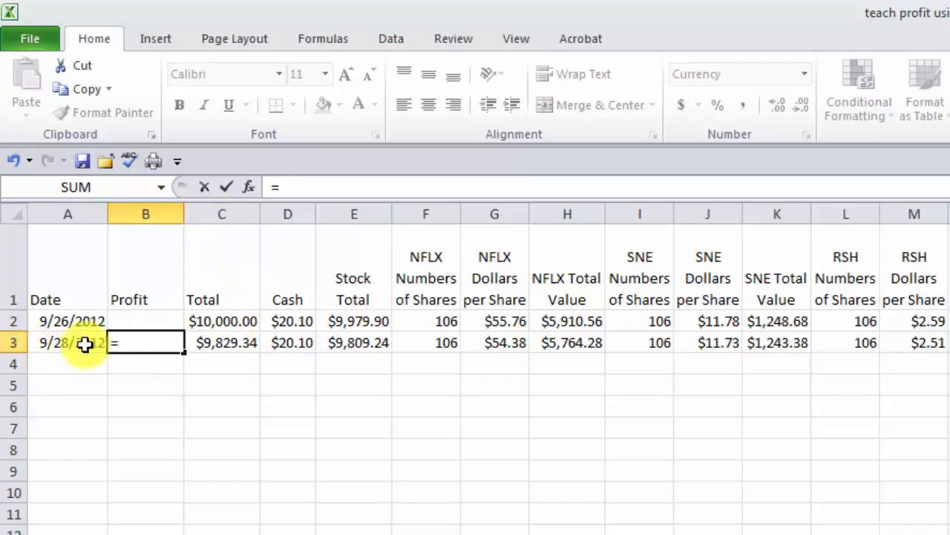
left_click(223, 342)
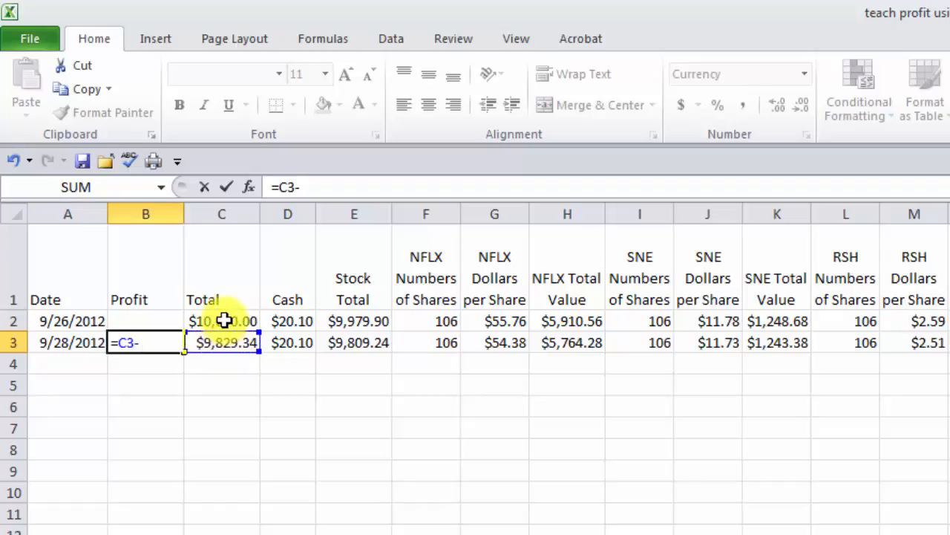
left_click(225, 321)
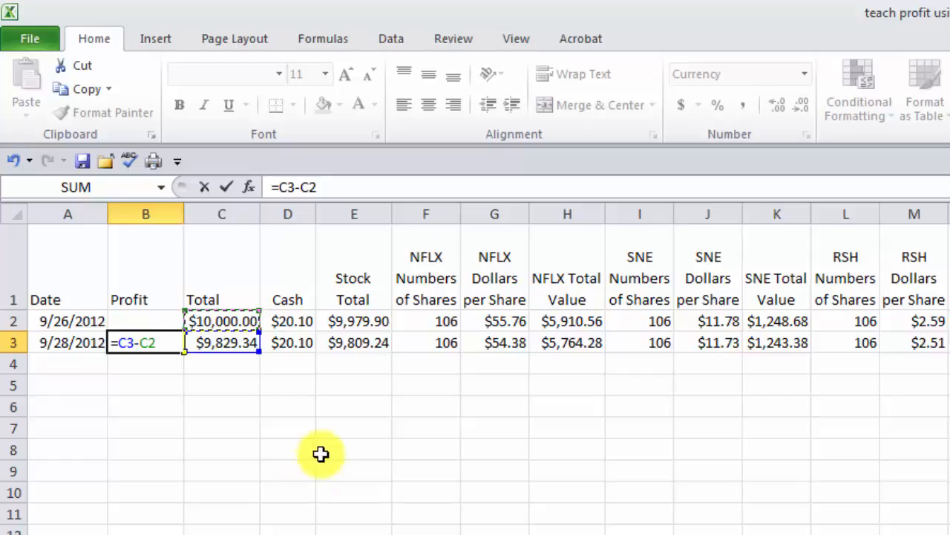
left_click(441, 388)
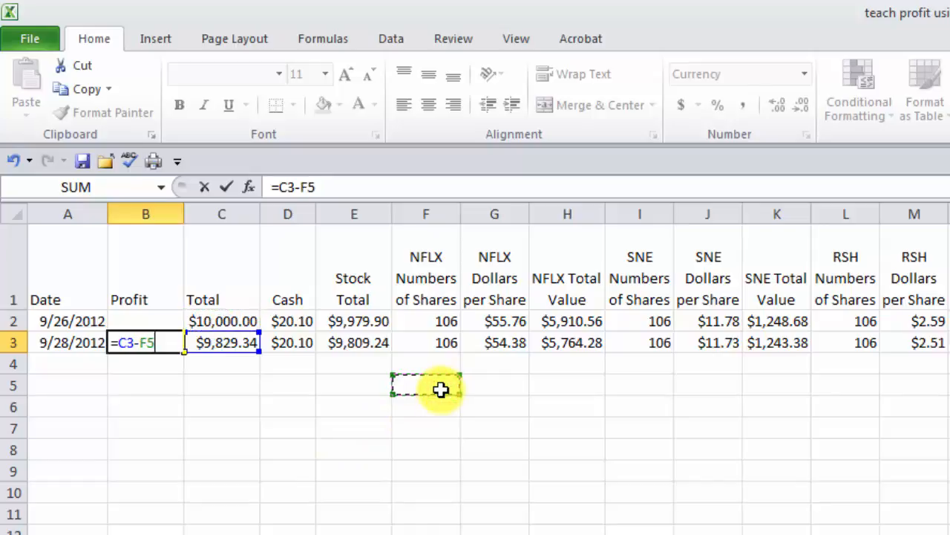
left_click(223, 468)
left_click(331, 401)
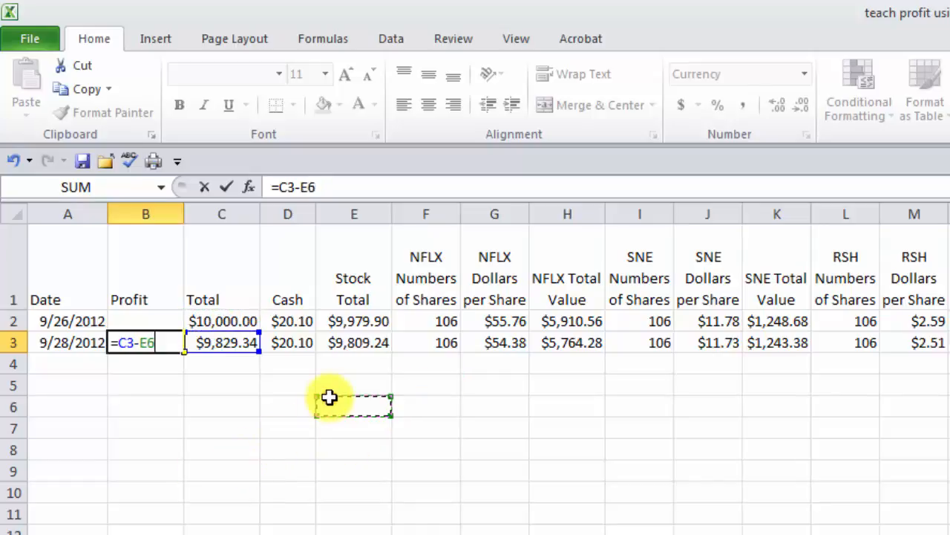
left_click(360, 487)
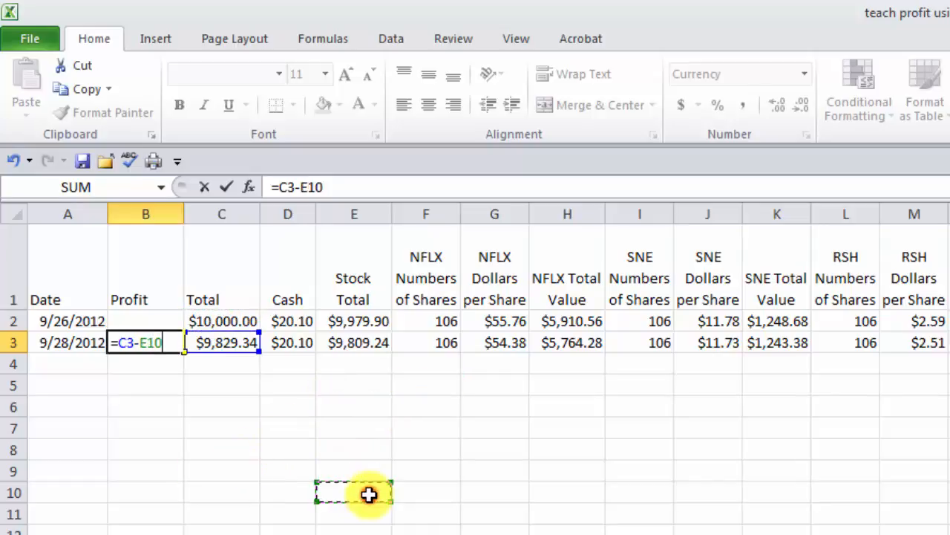
left_click(385, 406)
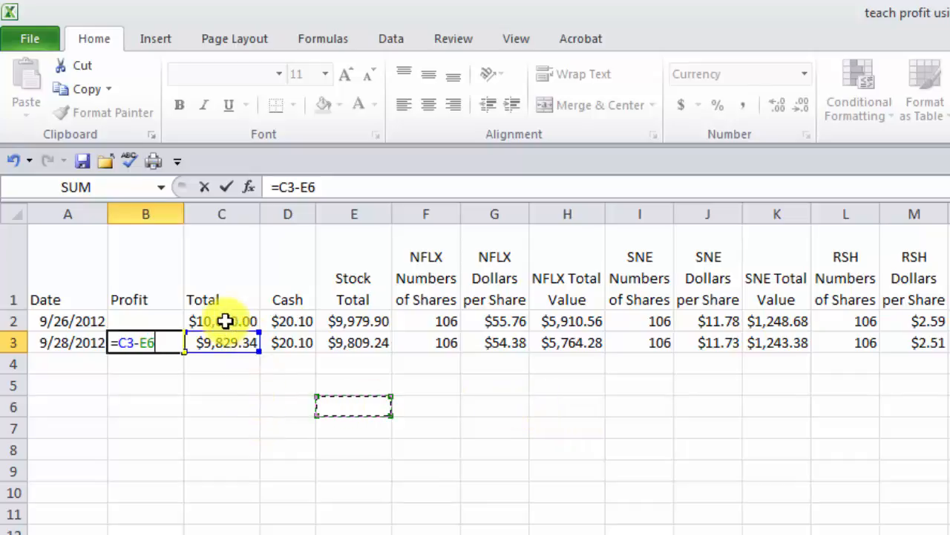
left_click(226, 321)
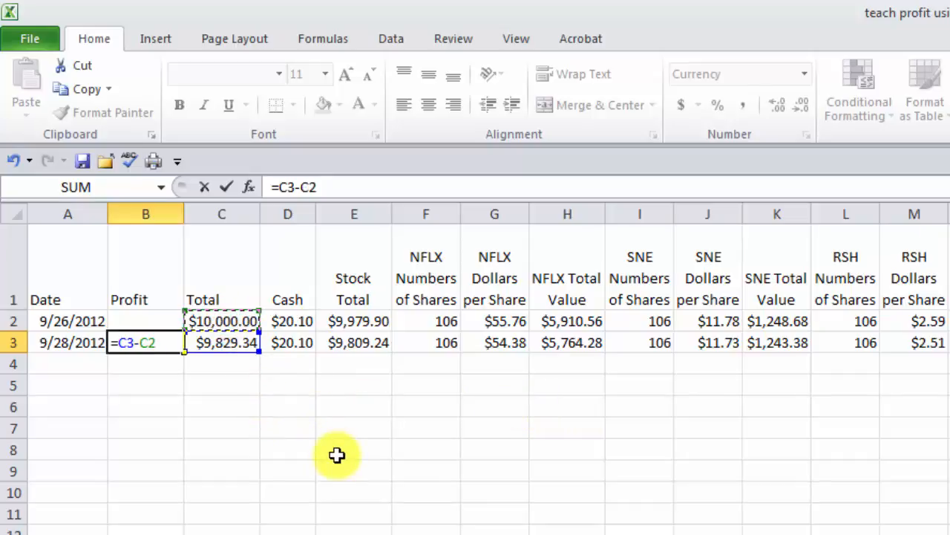
- Commit B3's profit (-$170.66) and fill it into B4, comparing B4's shifted =C4-C3
key("Return")
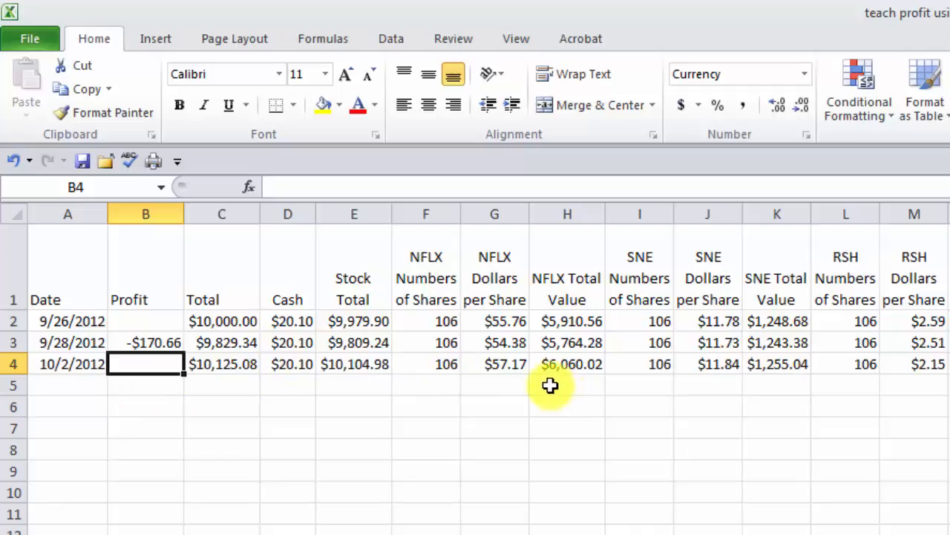
left_click(159, 343)
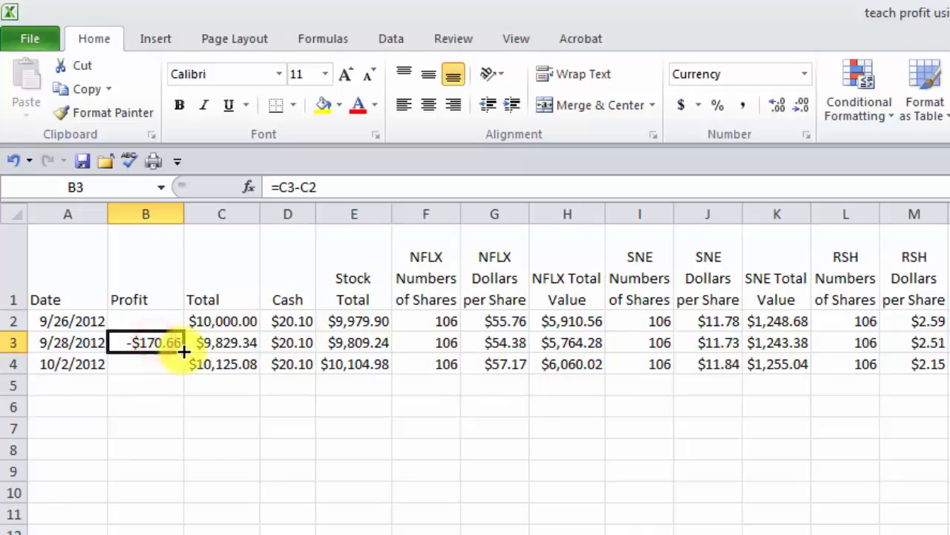
left_click_drag(181, 360, 153, 363)
left_click(153, 363)
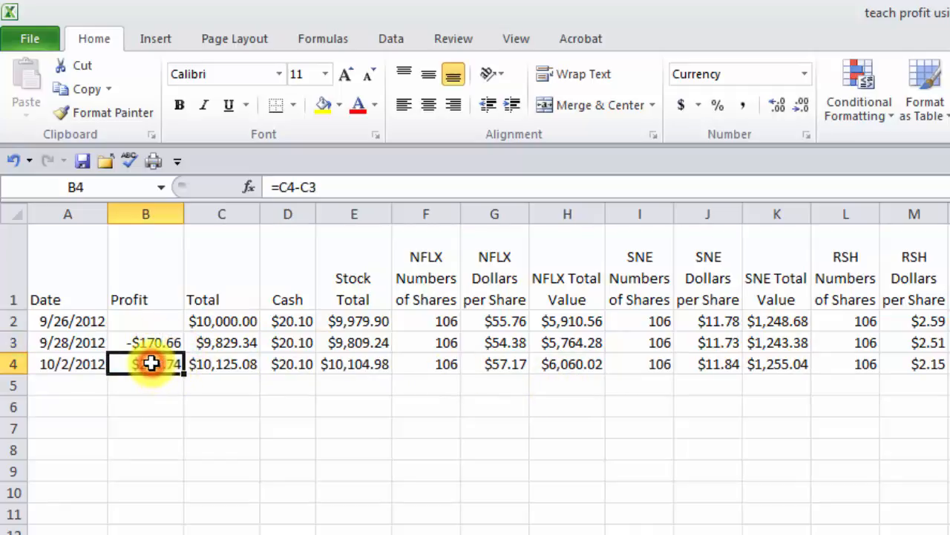
left_click(156, 342)
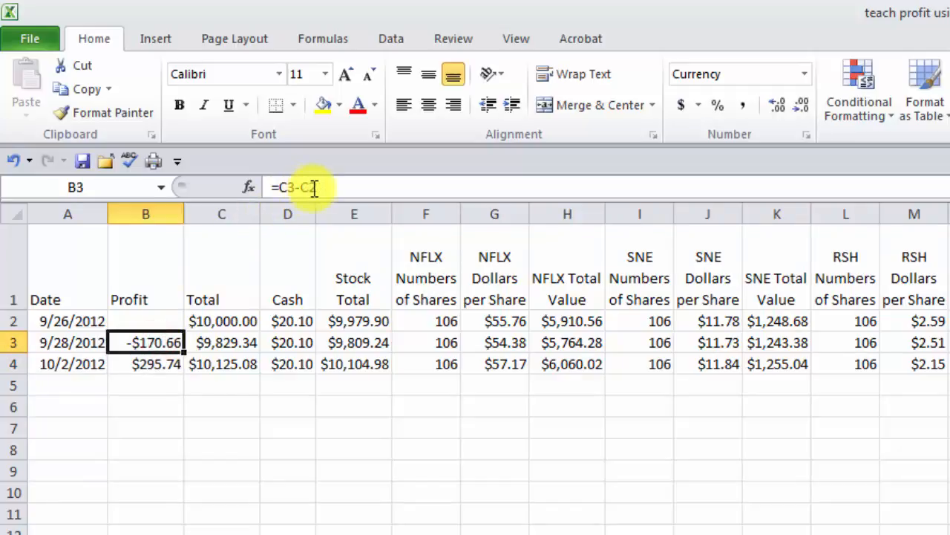
left_click(157, 365)
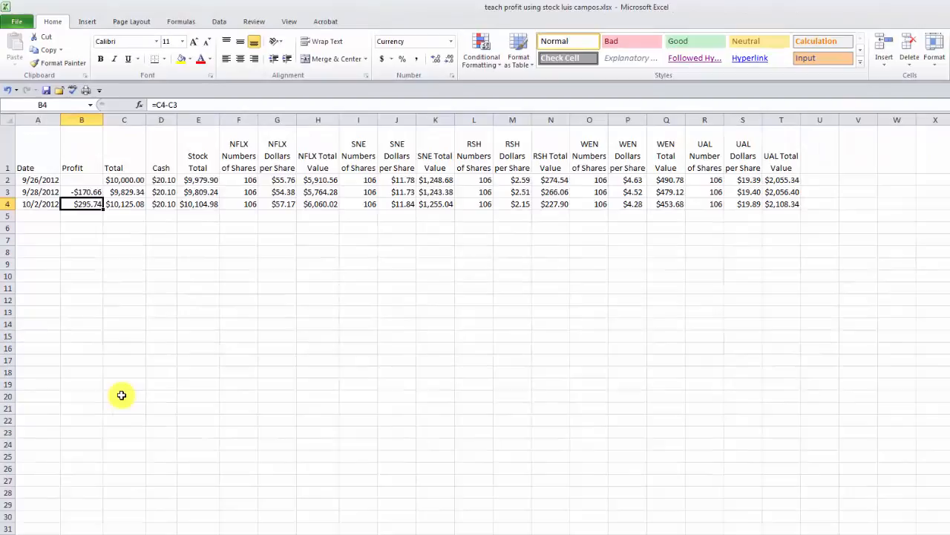
- Review the C2 total formula and change B3's Profit formula to =C3-C$2
left_click(121, 395)
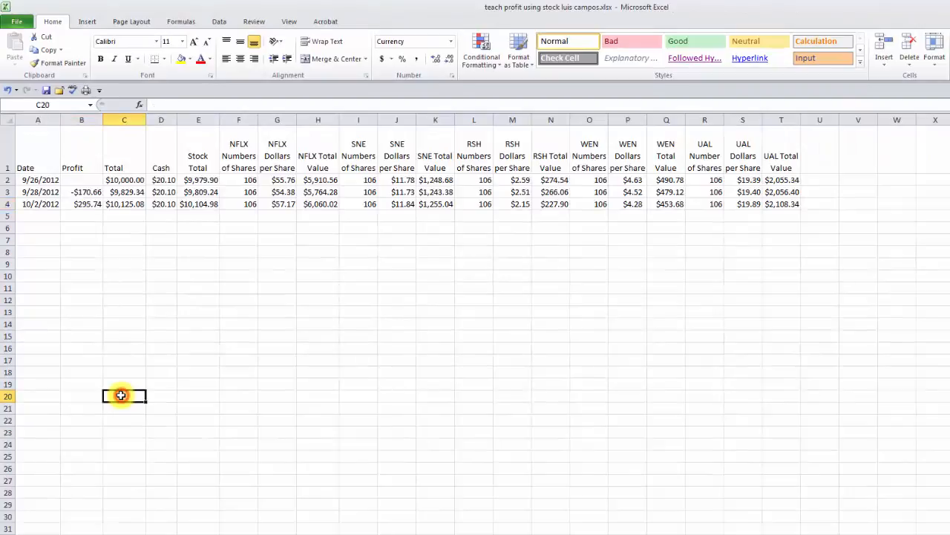
left_click(123, 383)
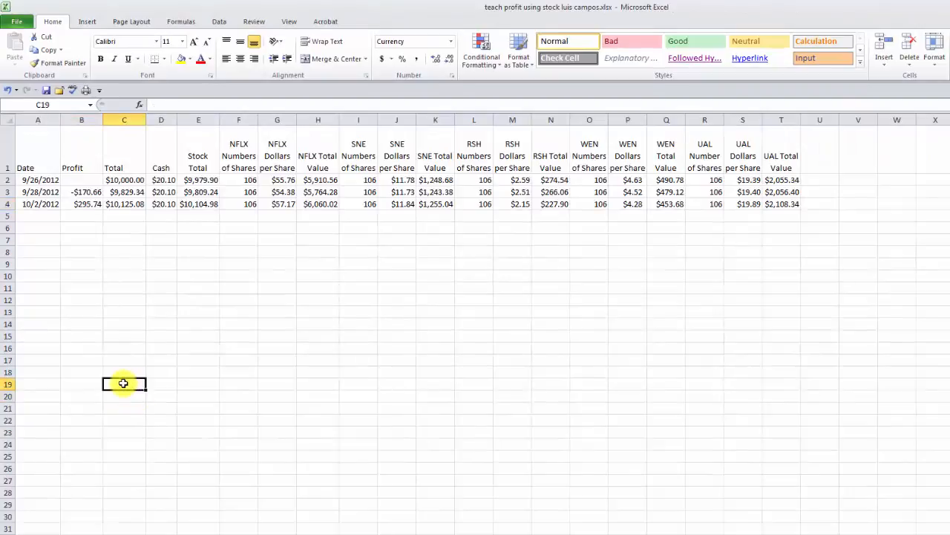
left_click(126, 396)
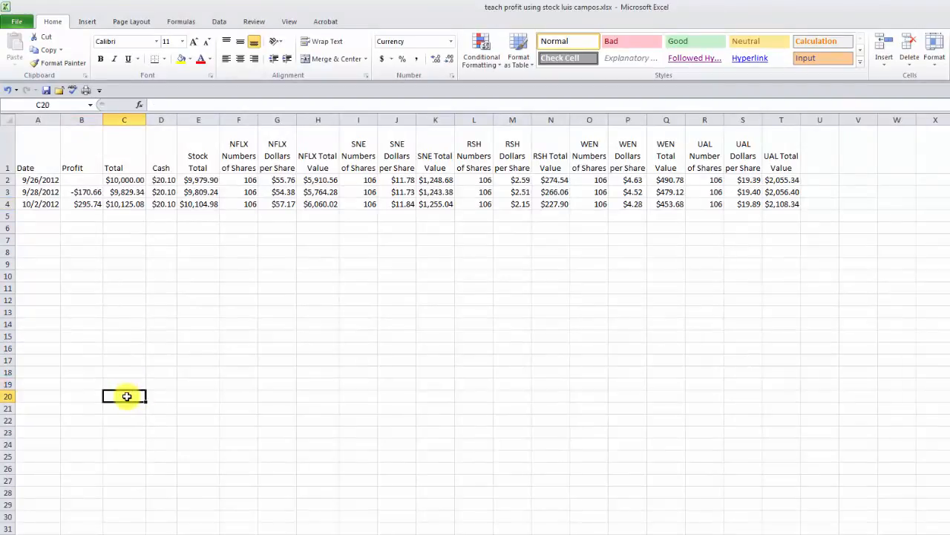
left_click(127, 396)
left_click(129, 180)
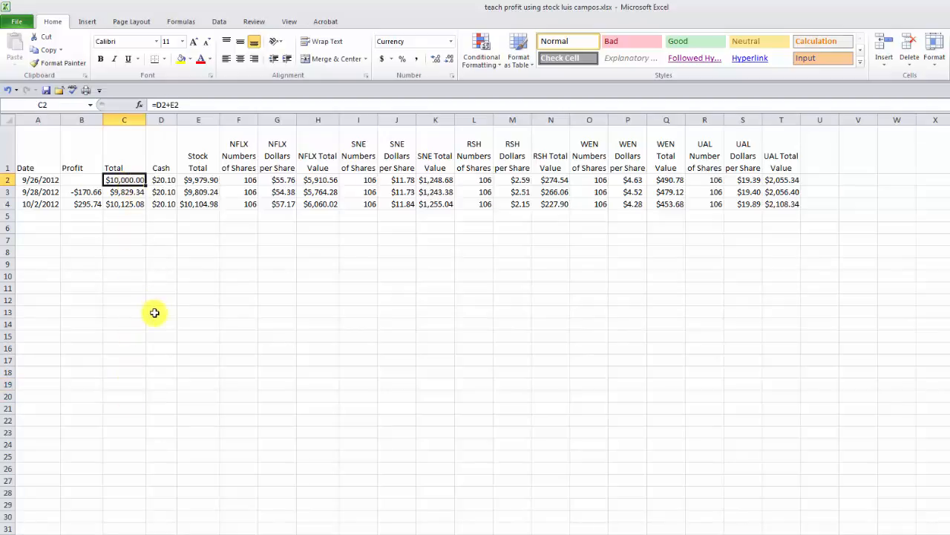
left_click(87, 192)
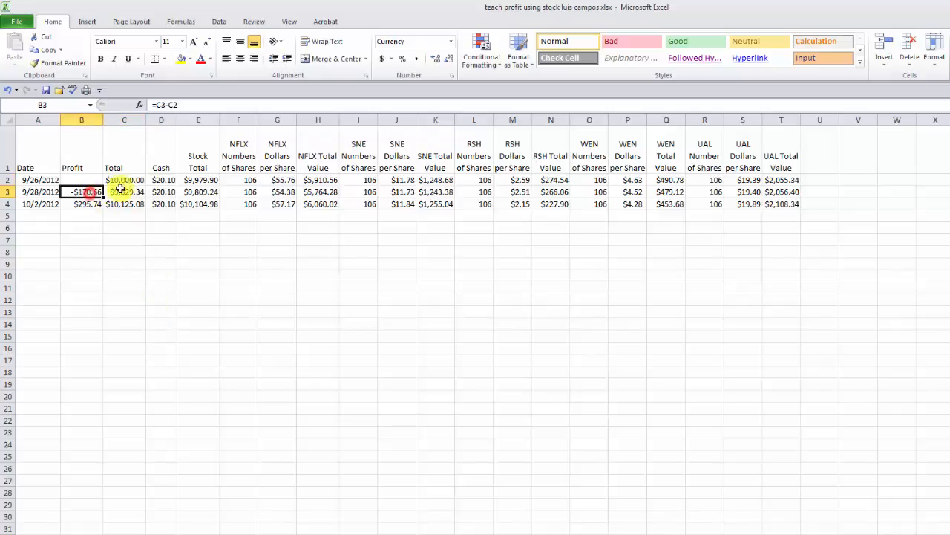
left_click(174, 106)
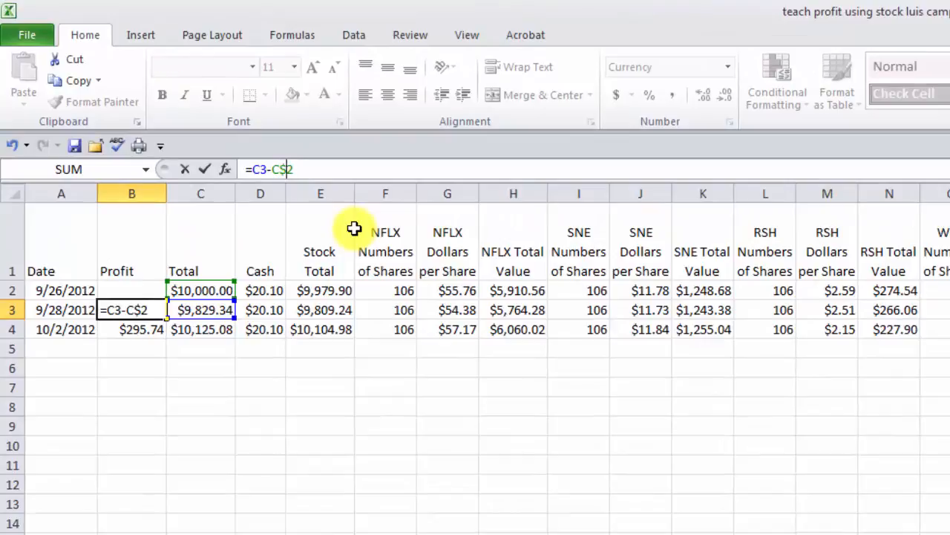
key("Return")
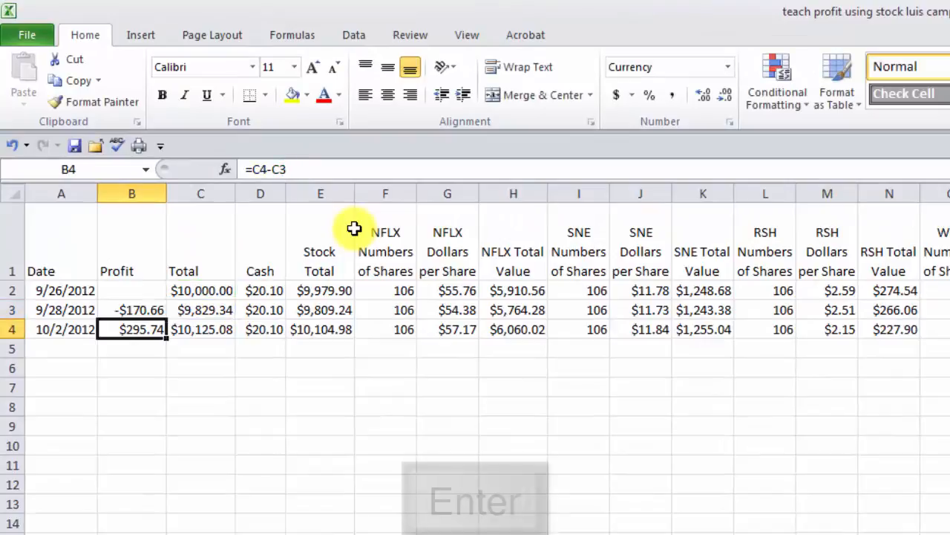
- Fill the locked formula from B3 down into B4, which now shows $125.08
left_click(143, 310)
left_click_drag(167, 319, 163, 325)
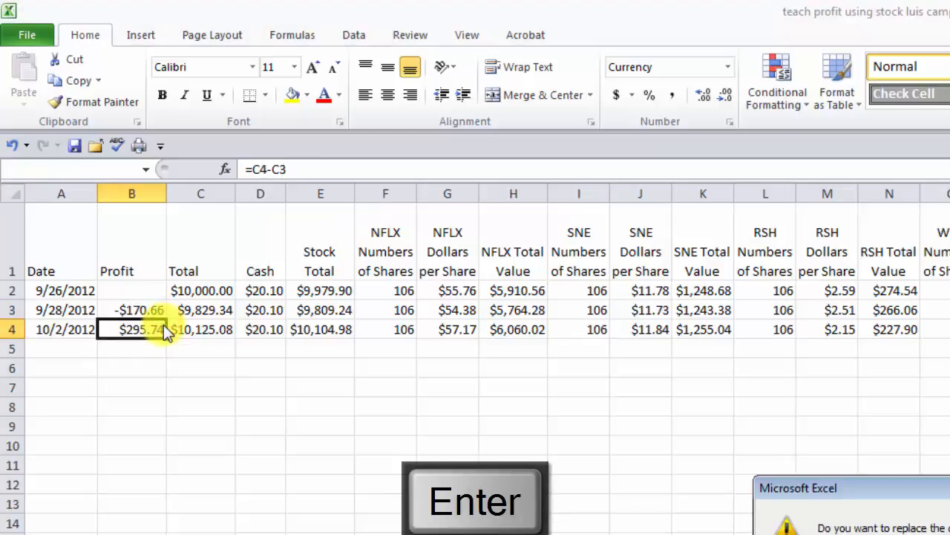
left_click(949, 534)
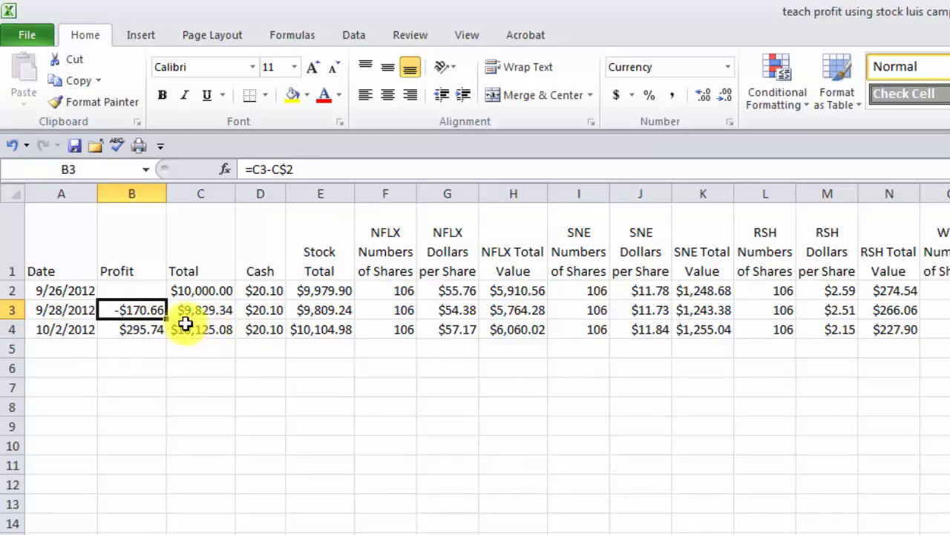
left_click_drag(166, 319, 170, 329)
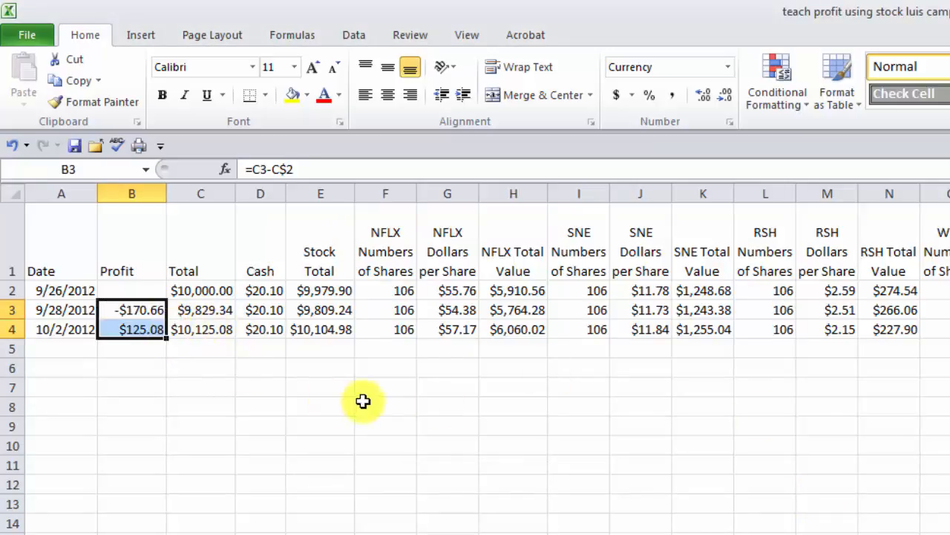
left_click(195, 425)
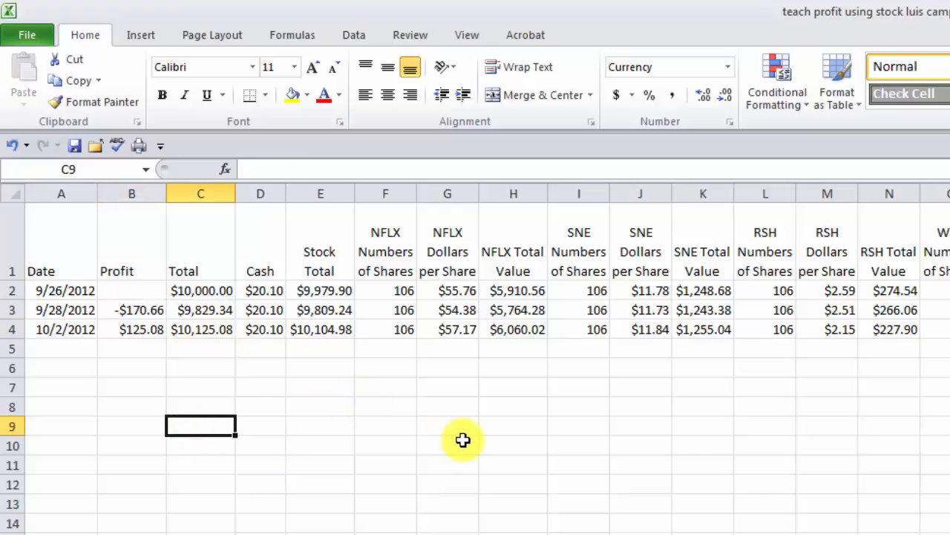
- Copy the 10/2/2012 row and paste it into row 5
left_click(16, 329)
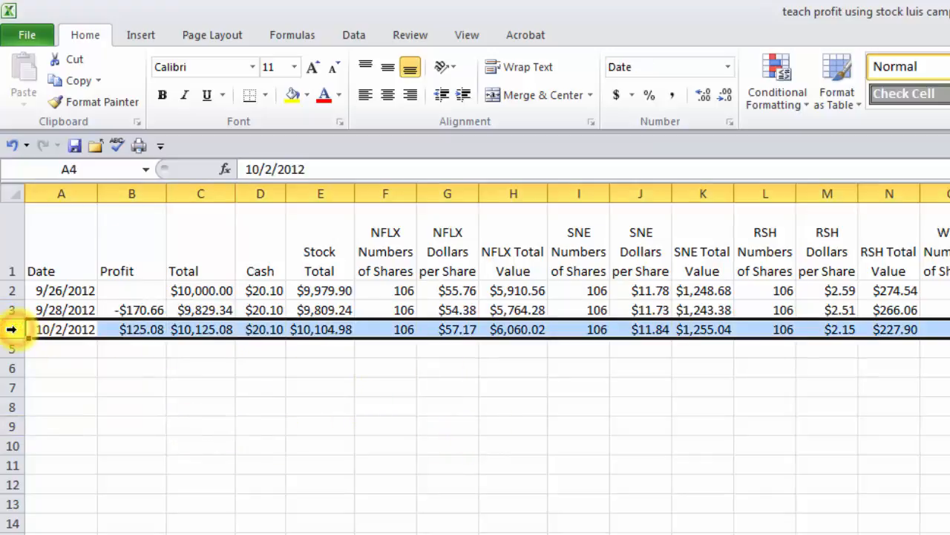
key("ctrl+c")
left_click(16, 344)
key("ctrl+v")
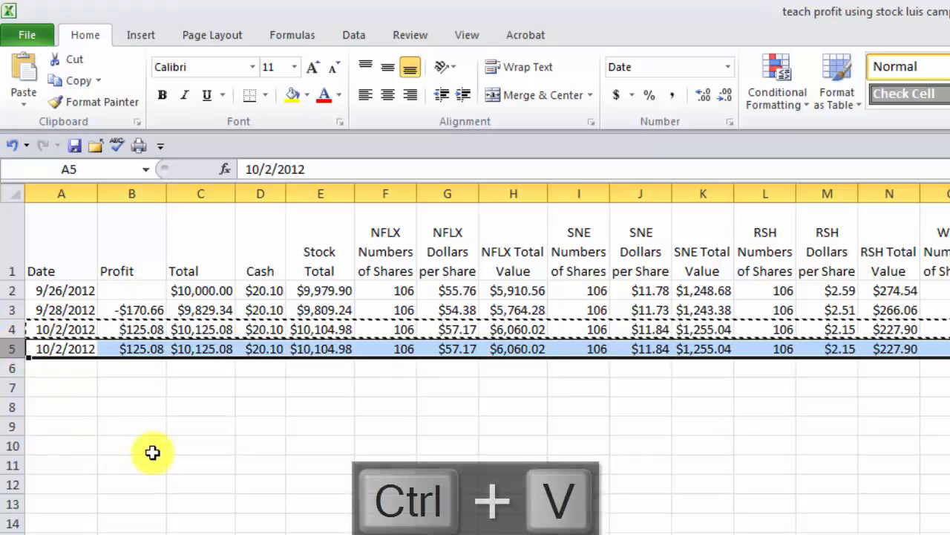
- Inspect B5's copied Profit formula =C5-C$2 without changing it
left_click(143, 351)
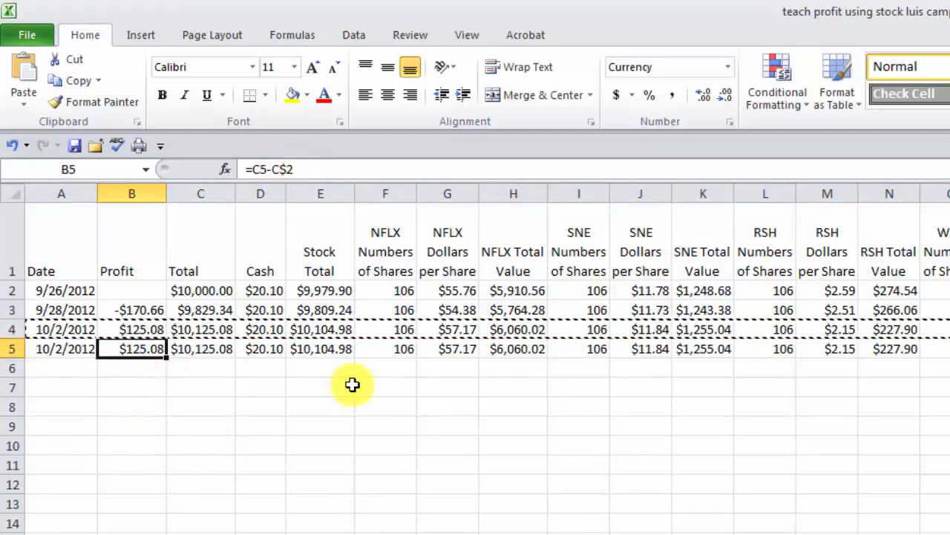
left_click(264, 168)
double_click(262, 168)
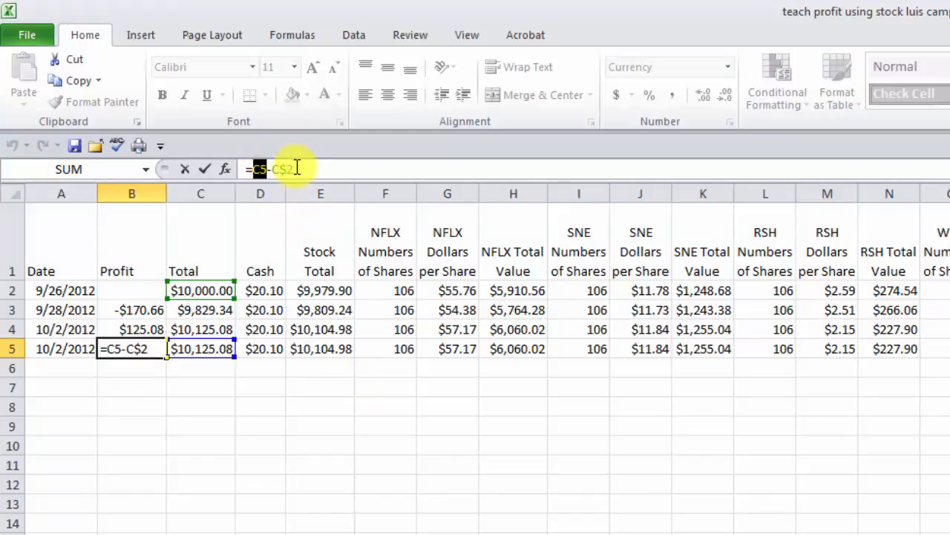
key("Escape")
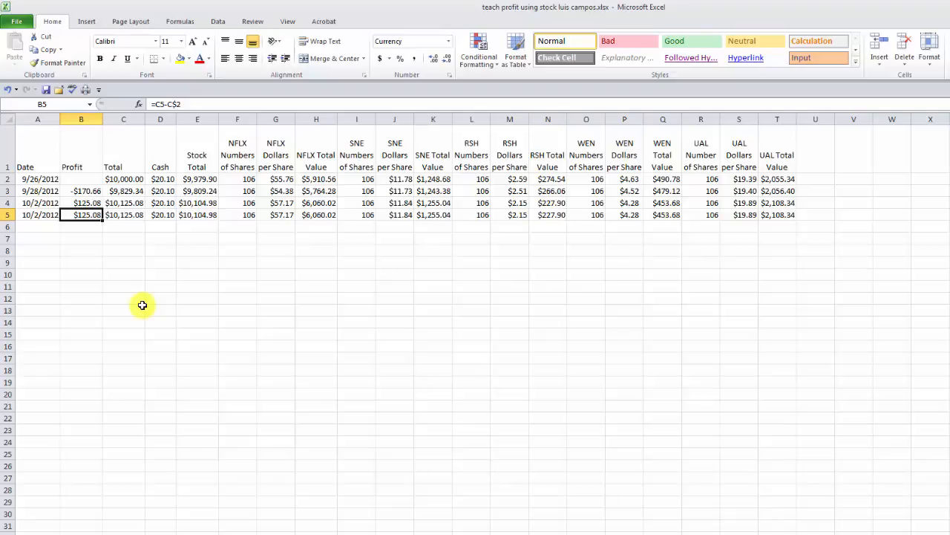
left_click(201, 179)
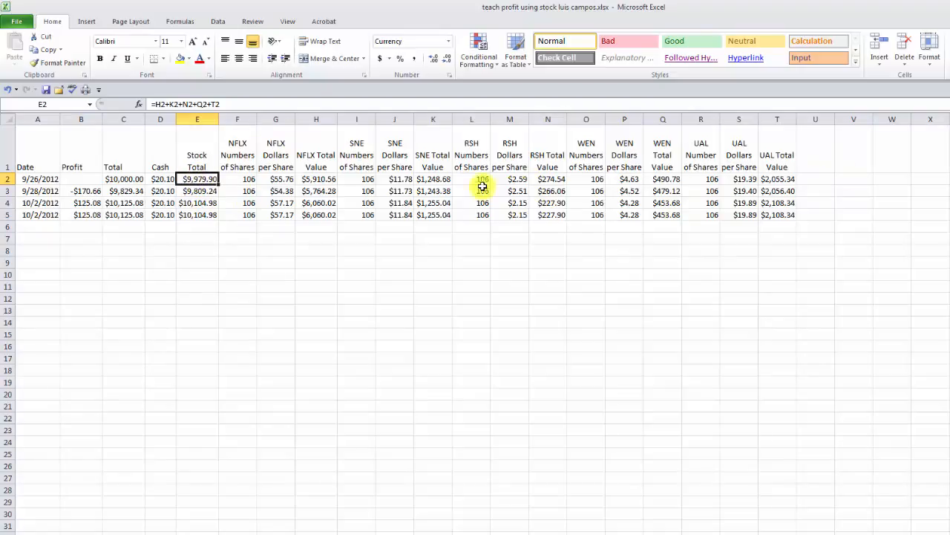
left_click(158, 179)
left_click(122, 179)
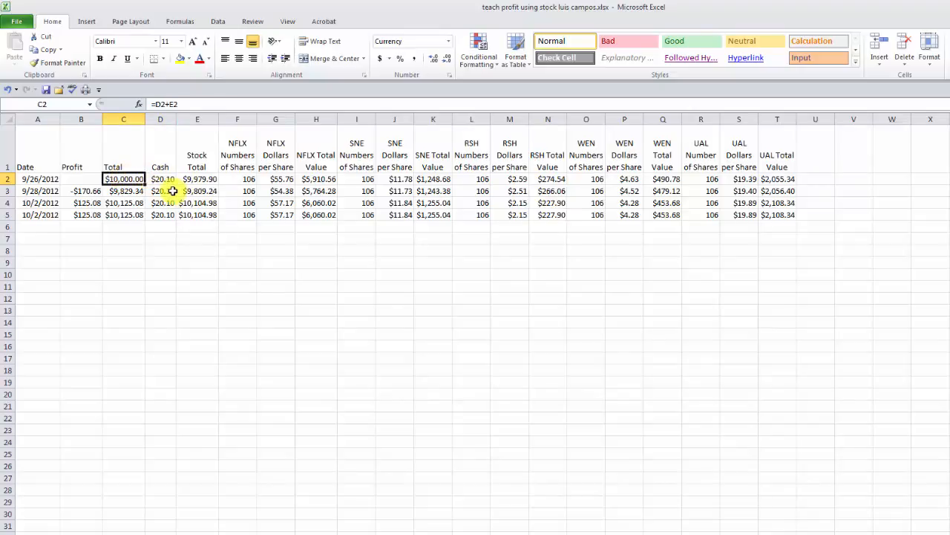
left_click(91, 191)
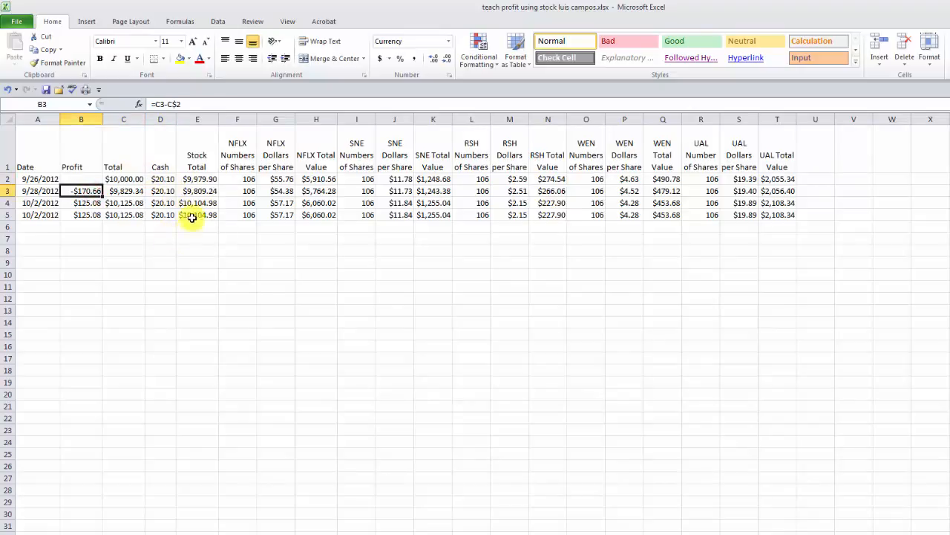